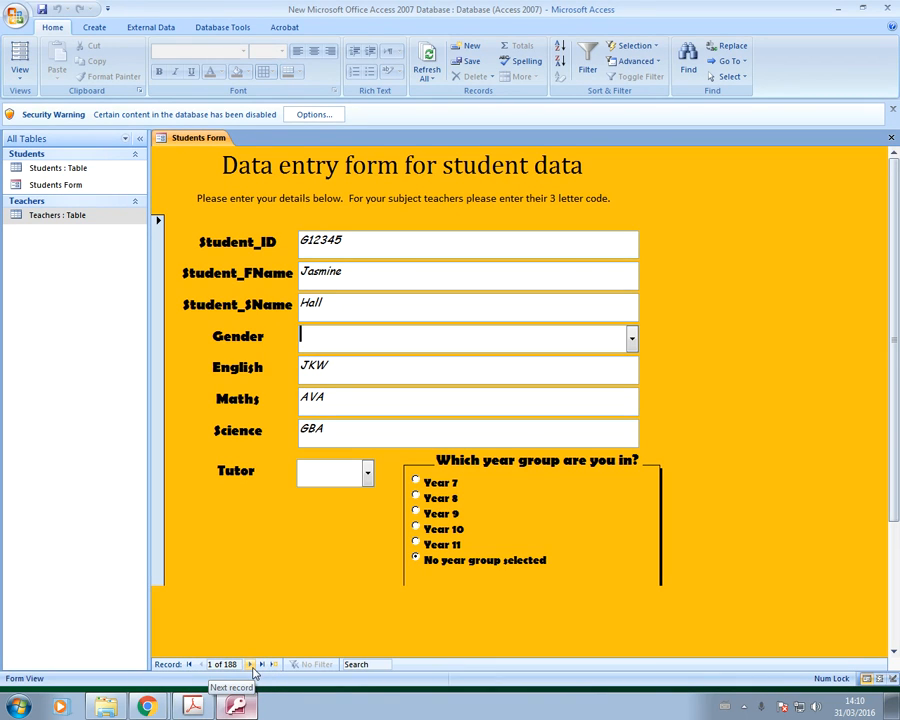
Browse forward through the first ten student records in the Students Form and jump to the last record.
{"action": "left_click", "coordinate": [250, 665]}
{"action": "left_click", "coordinate": [250, 665]}
{"action": "left_click", "coordinate": [250, 665]}
{"action": "left_click", "coordinate": [250, 665]}
{"action": "left_click", "coordinate": [250, 665]}
{"action": "left_click", "coordinate": [250, 665]}
{"action": "left_click", "coordinate": [250, 665]}
{"action": "left_click", "coordinate": [250, 665]}
{"action": "left_click", "coordinate": [250, 665]}
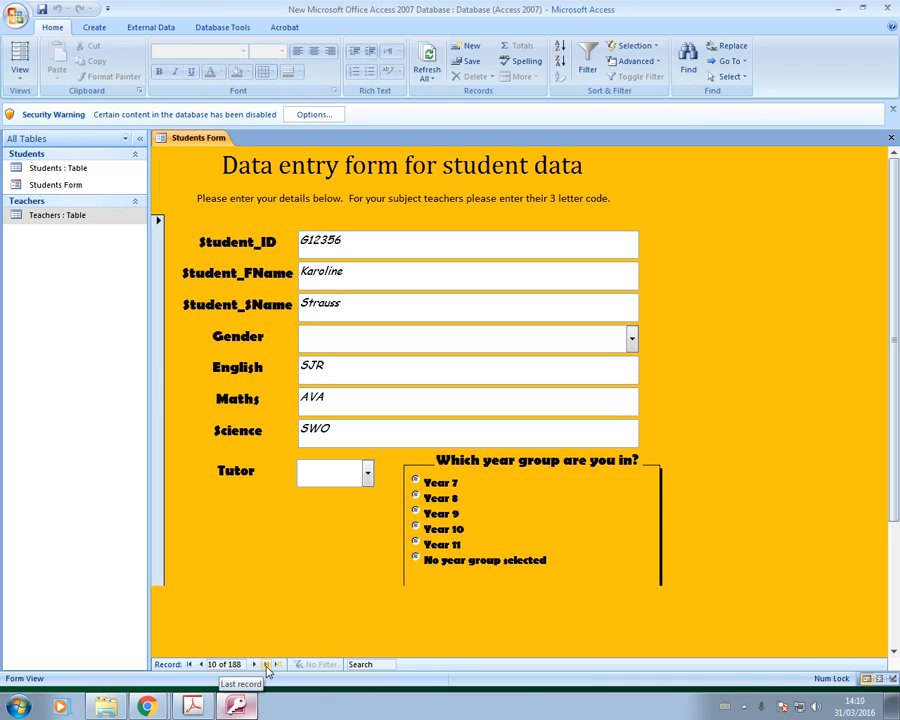
{"action": "left_click", "coordinate": [267, 666]}
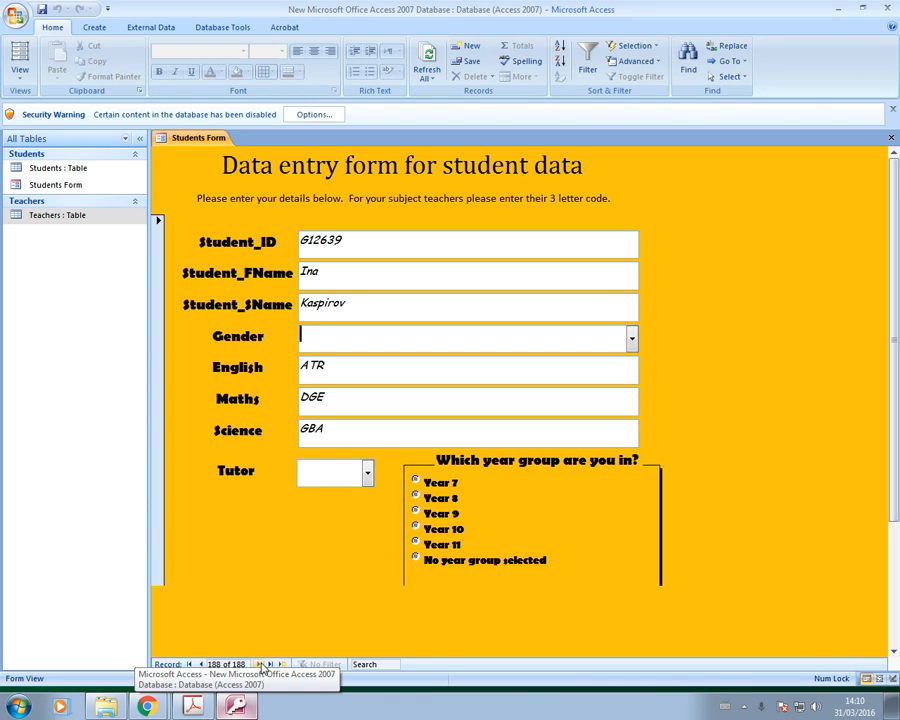
Switch the Students Form to Design View and widen the form area to about 26 cm.
{"action": "left_click", "coordinate": [19, 76]}
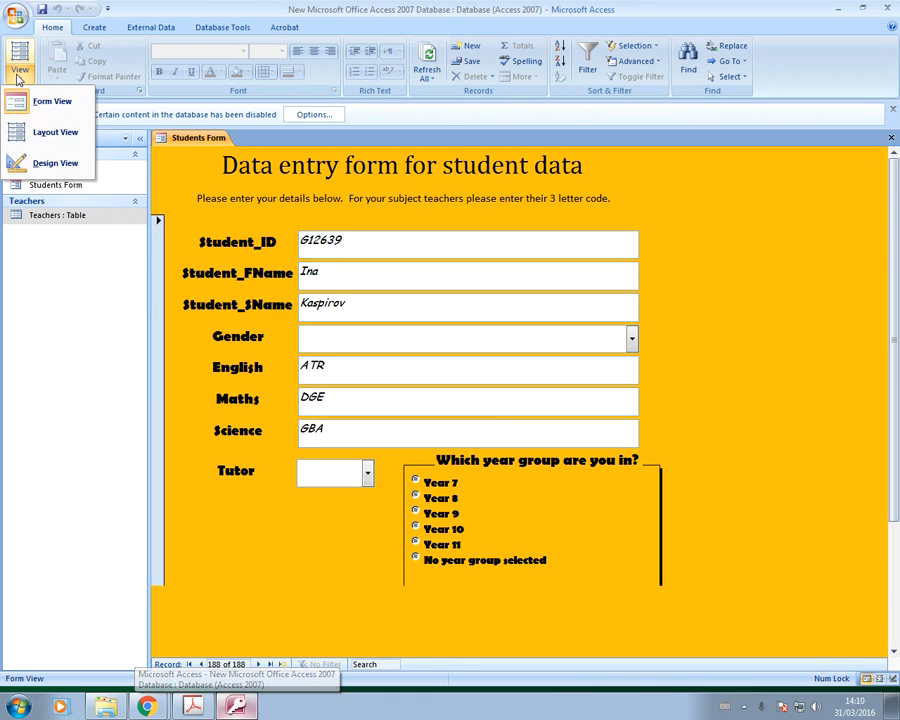
{"action": "left_click", "coordinate": [46, 161]}
{"action": "left_click_drag", "start_coordinate": [737, 383], "coordinate": [852, 384]}
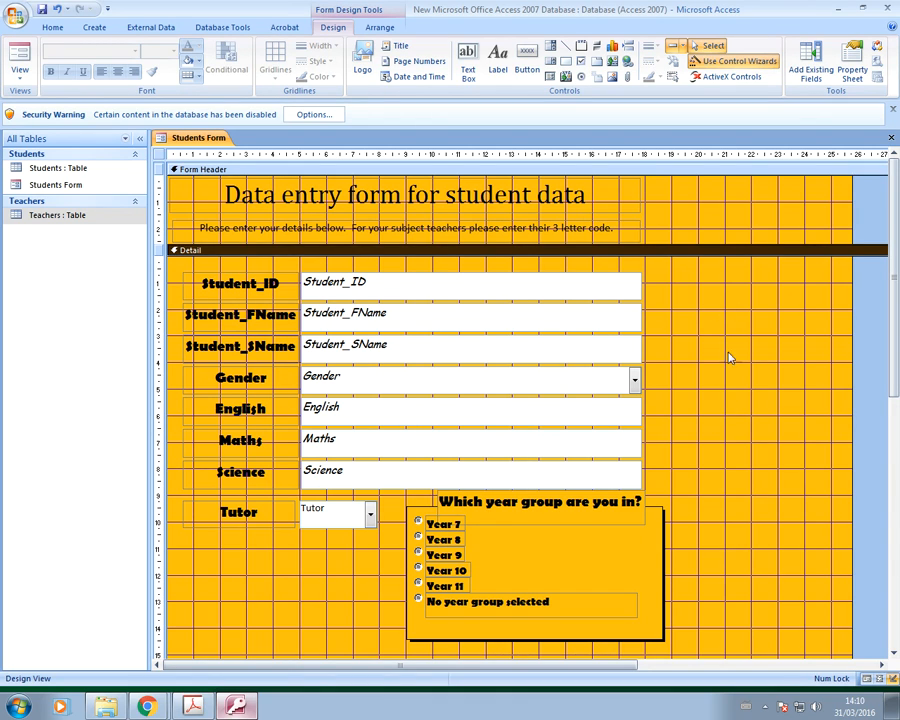
{"action": "left_click", "coordinate": [638, 203]}
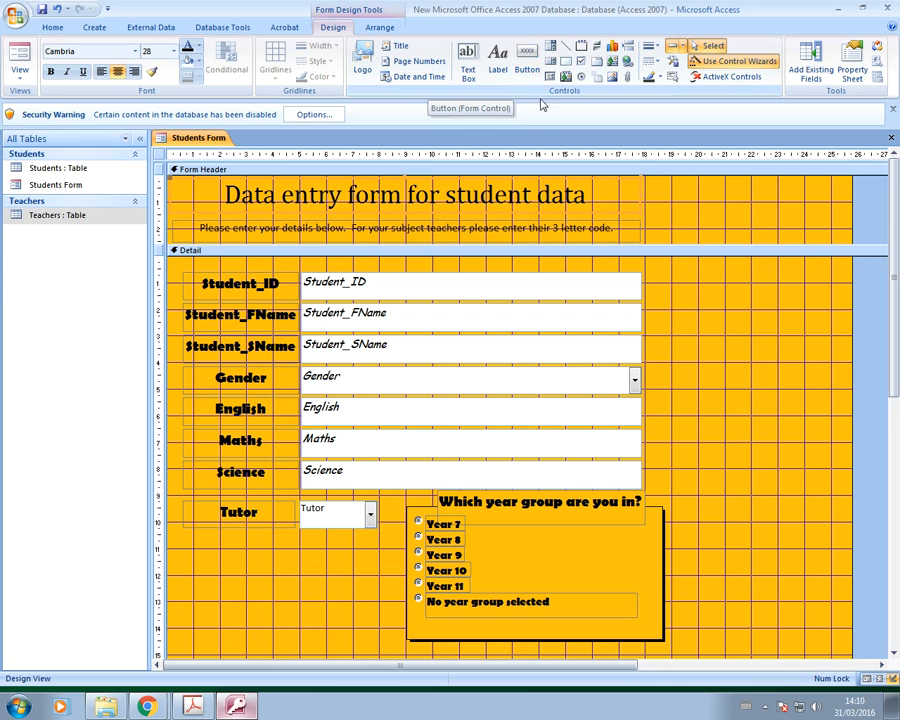
Draw a command button beside the Student_ID field and assign it the Add New Record action from Record Operations.
{"action": "left_click", "coordinate": [527, 60]}
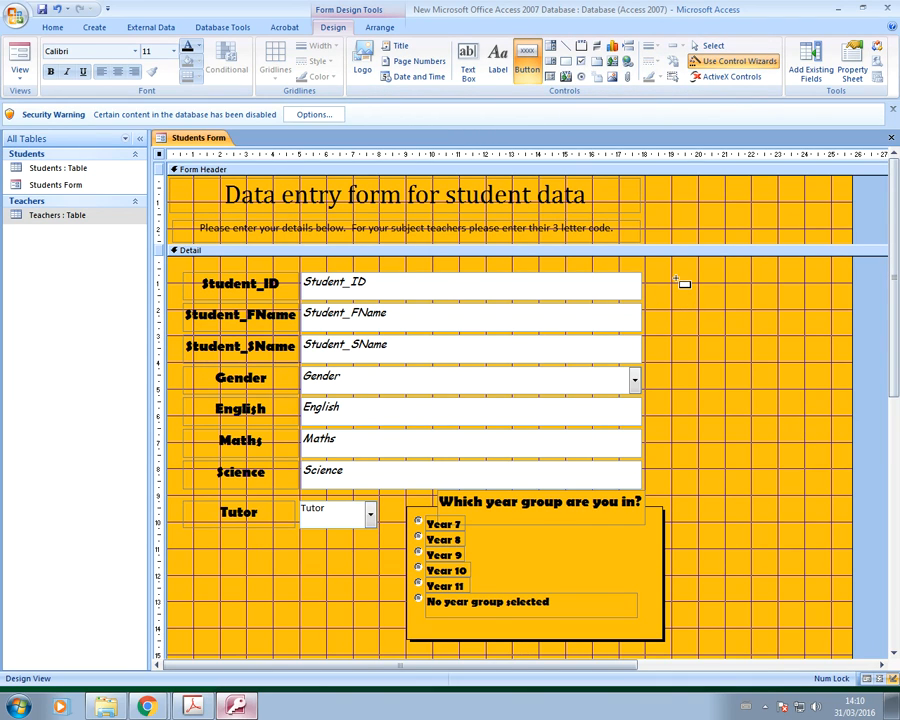
{"action": "left_click_drag", "start_coordinate": [687, 274], "coordinate": [763, 313]}
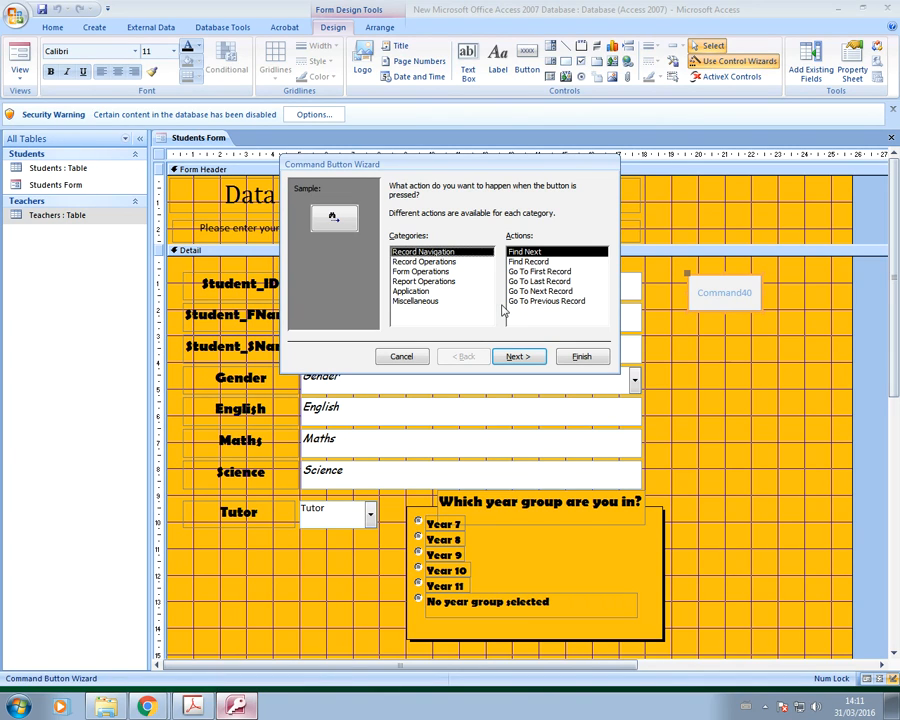
{"action": "left_click", "coordinate": [424, 261]}
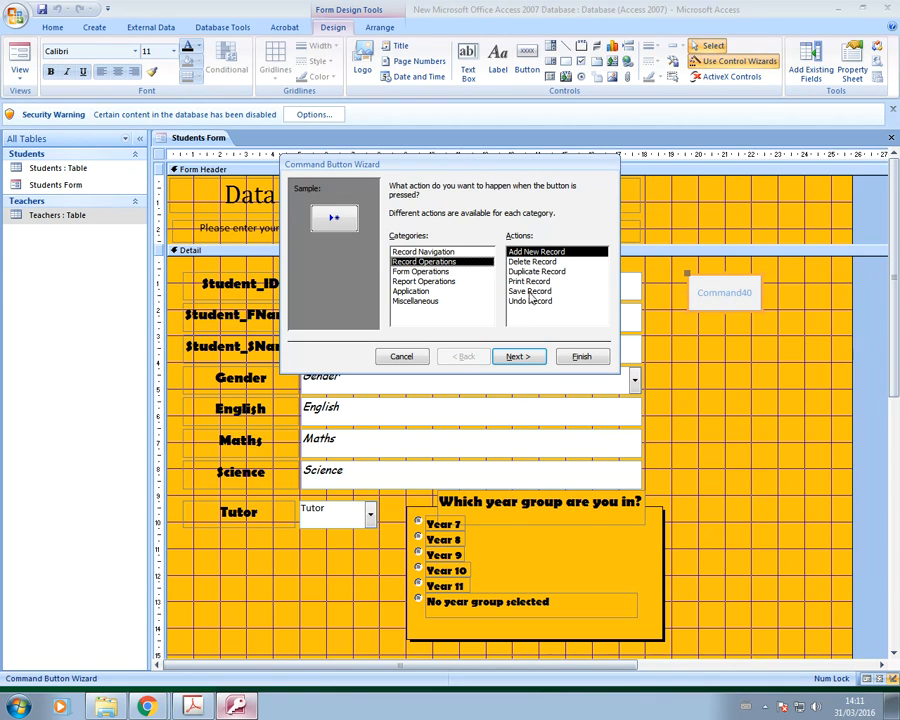
{"action": "key", "text": "Down"}
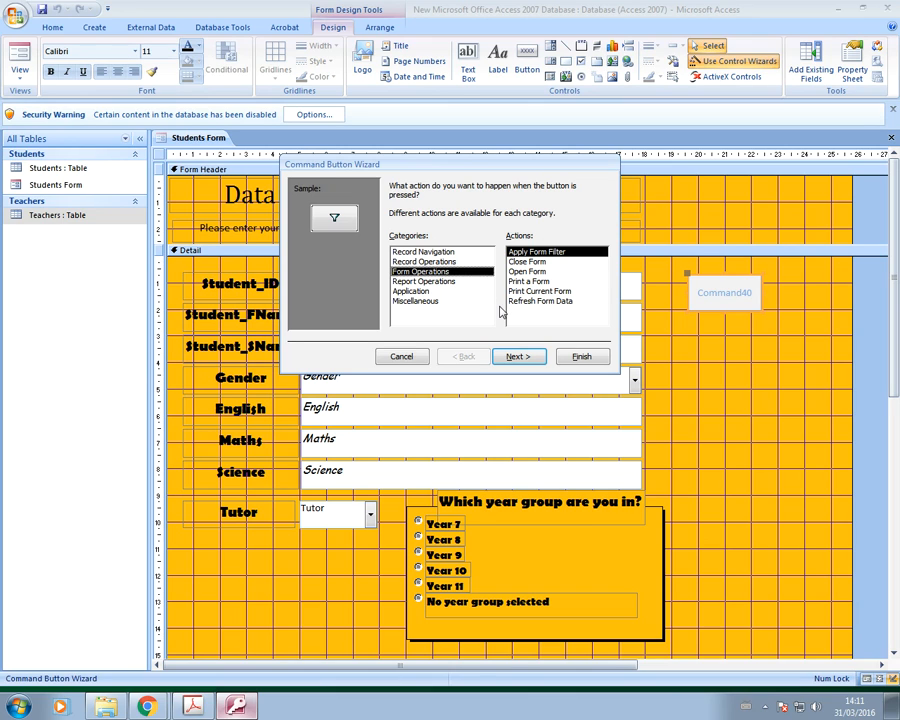
{"action": "key", "text": "Down"}
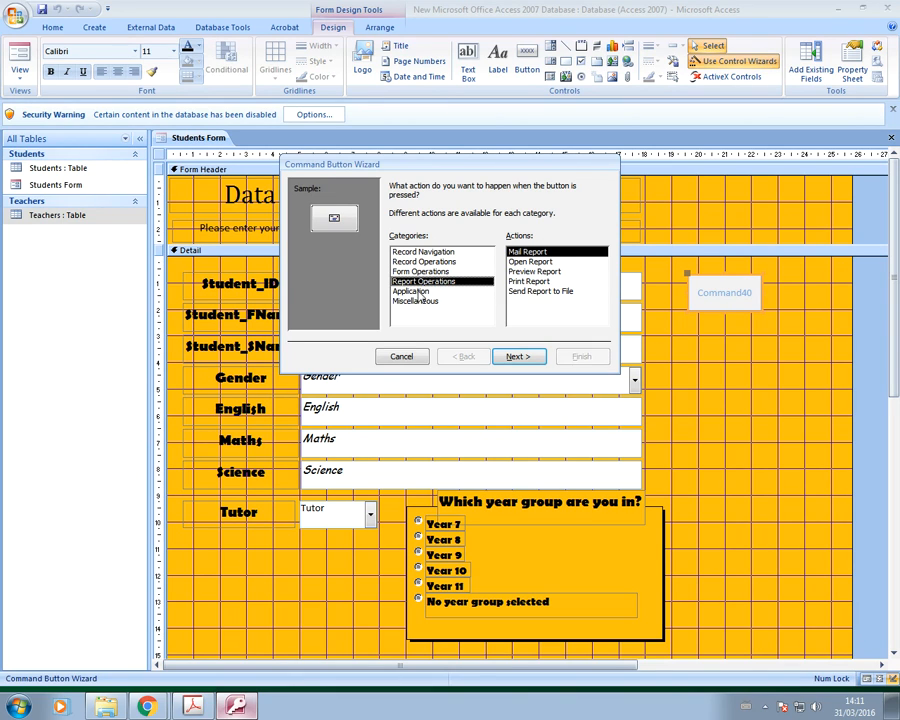
{"action": "key", "text": "Down"}
{"action": "left_click", "coordinate": [416, 302]}
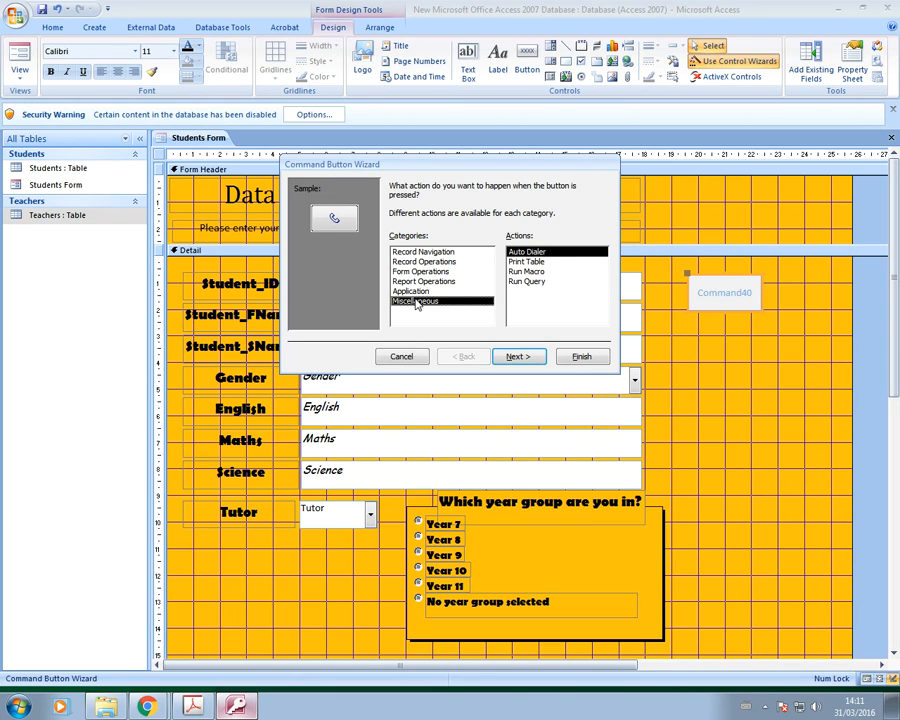
{"action": "left_click", "coordinate": [400, 262]}
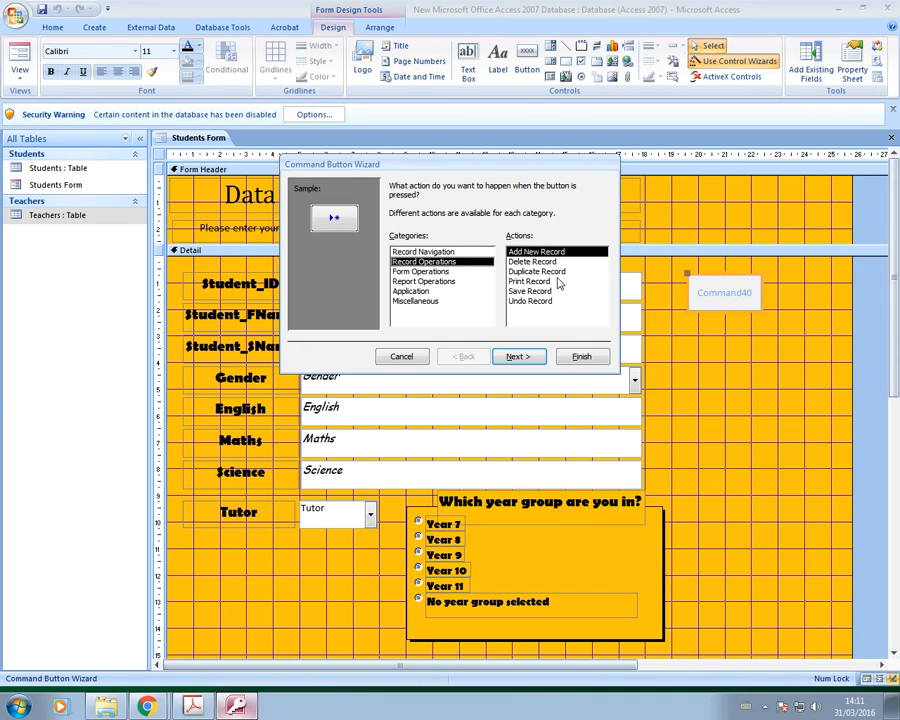
{"action": "left_click", "coordinate": [527, 358]}
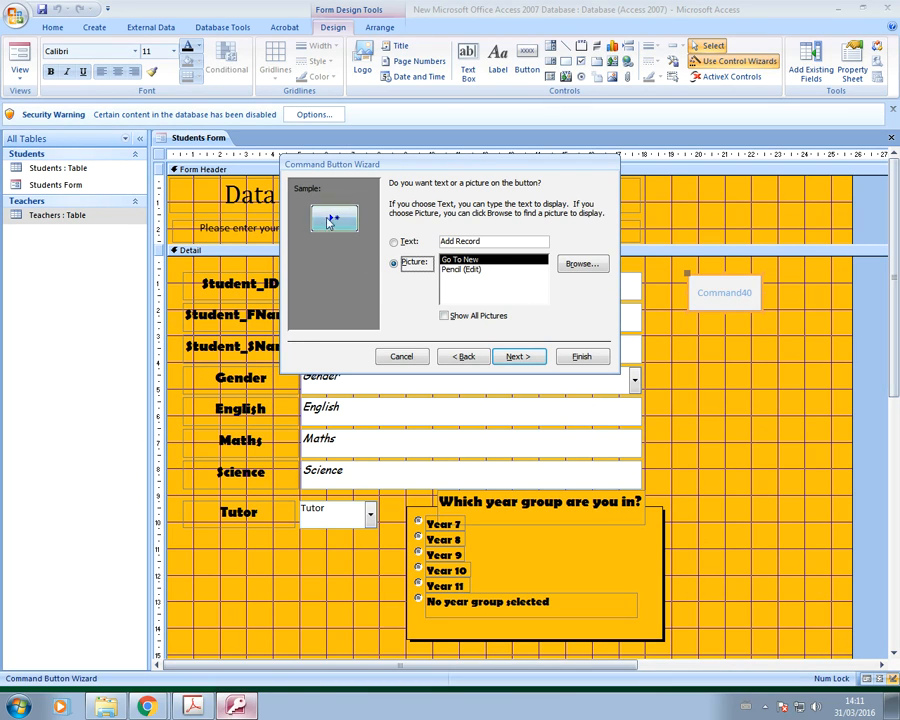
Give the button the text Add Record instead of a picture, name it Add record and finish the wizard.
{"action": "left_click", "coordinate": [393, 242]}
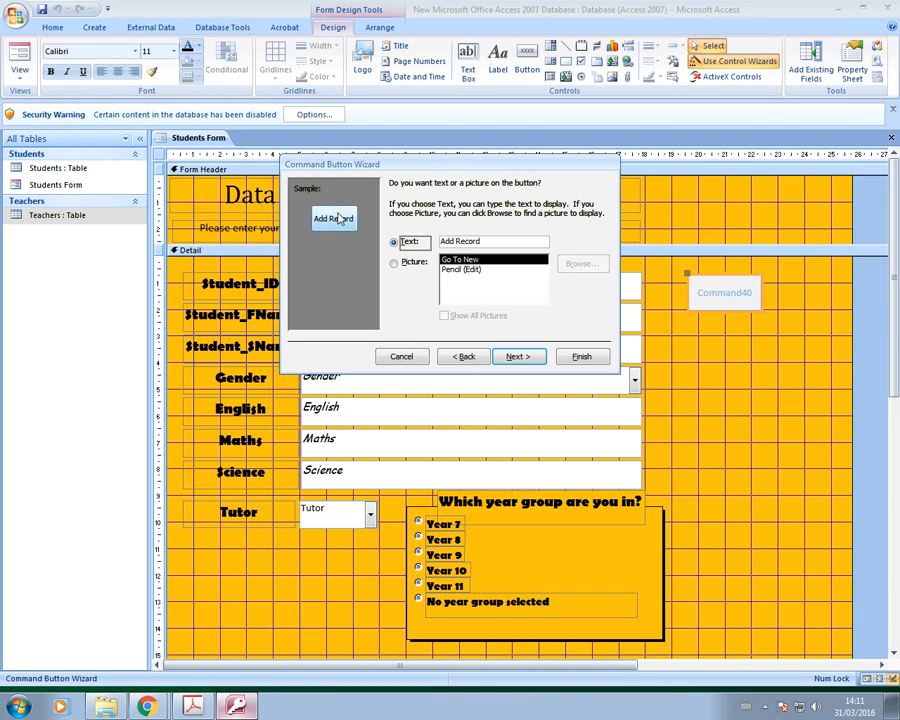
{"action": "left_click", "coordinate": [400, 263]}
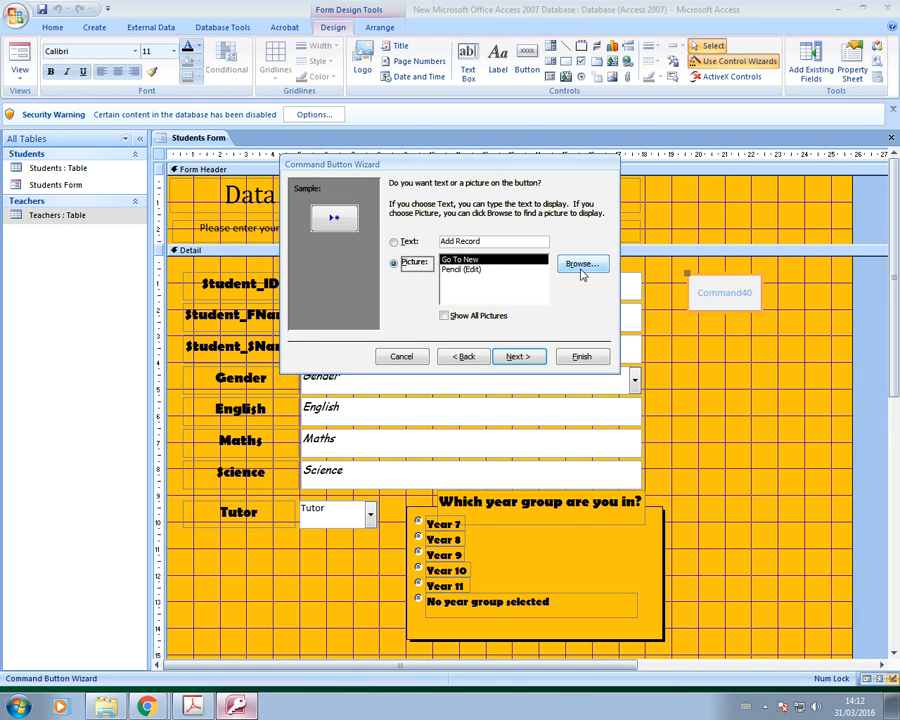
{"action": "left_click", "coordinate": [394, 242]}
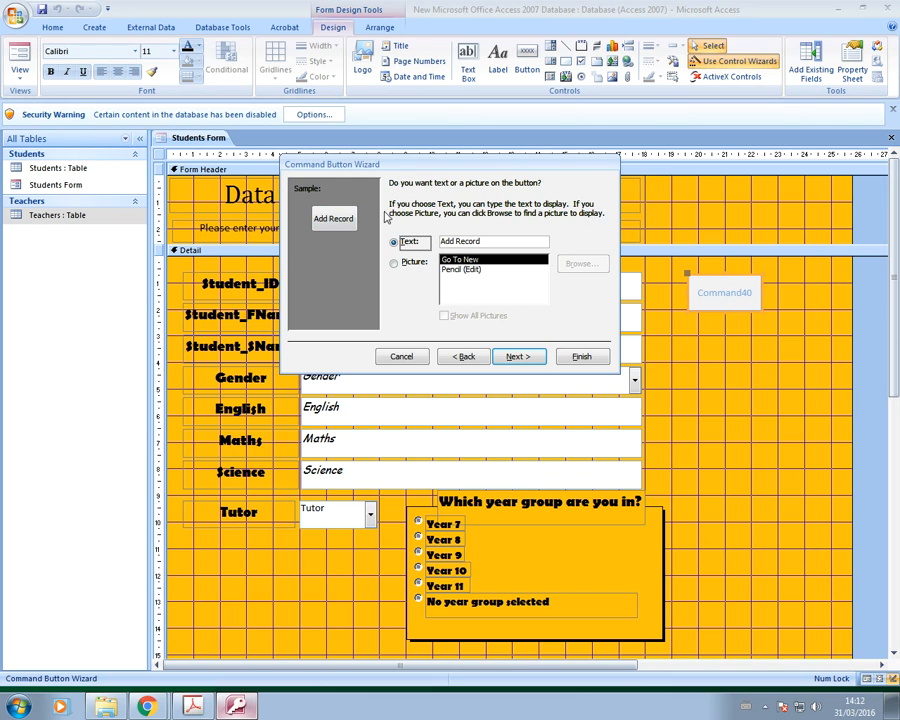
{"action": "left_click", "coordinate": [516, 357]}
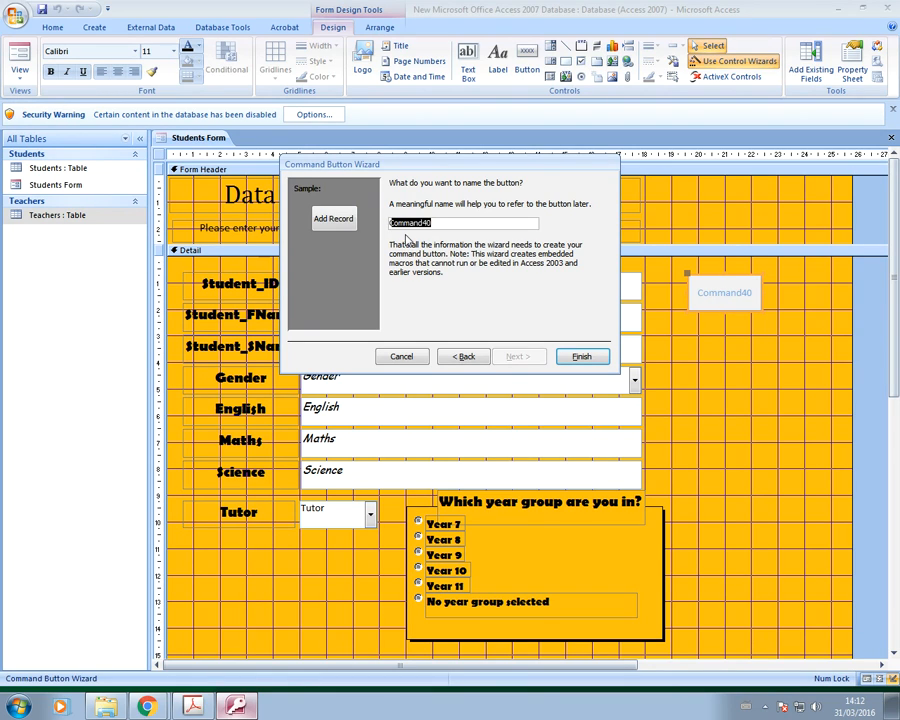
{"action": "type", "text": "A"}
{"action": "left_click", "coordinate": [581, 357]}
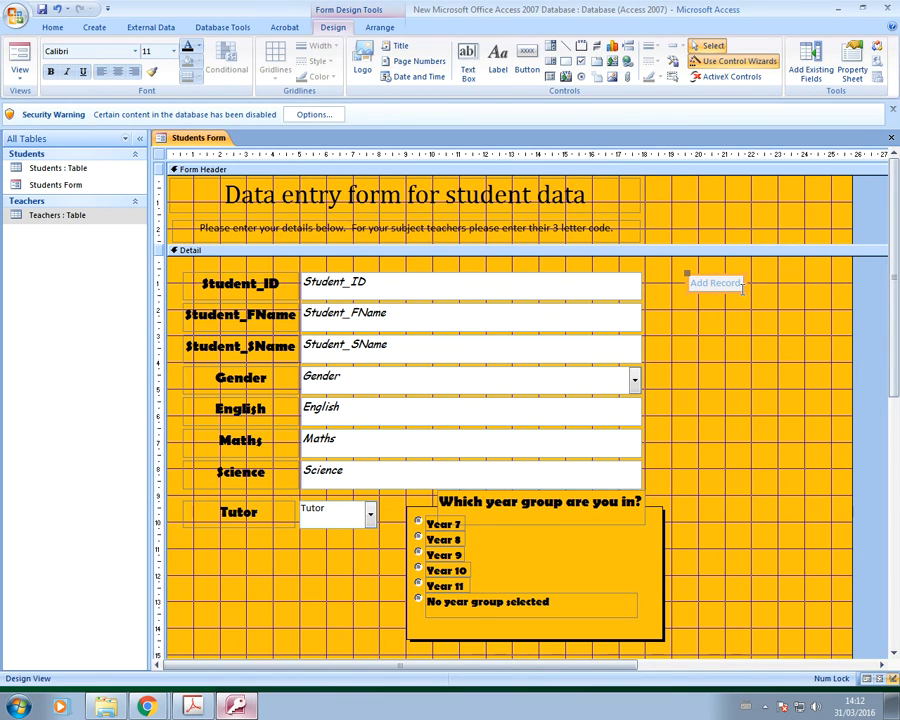
Set the Add Record button's Fore Color to black (#000000) in its properties.
{"action": "left_click", "coordinate": [852, 62]}
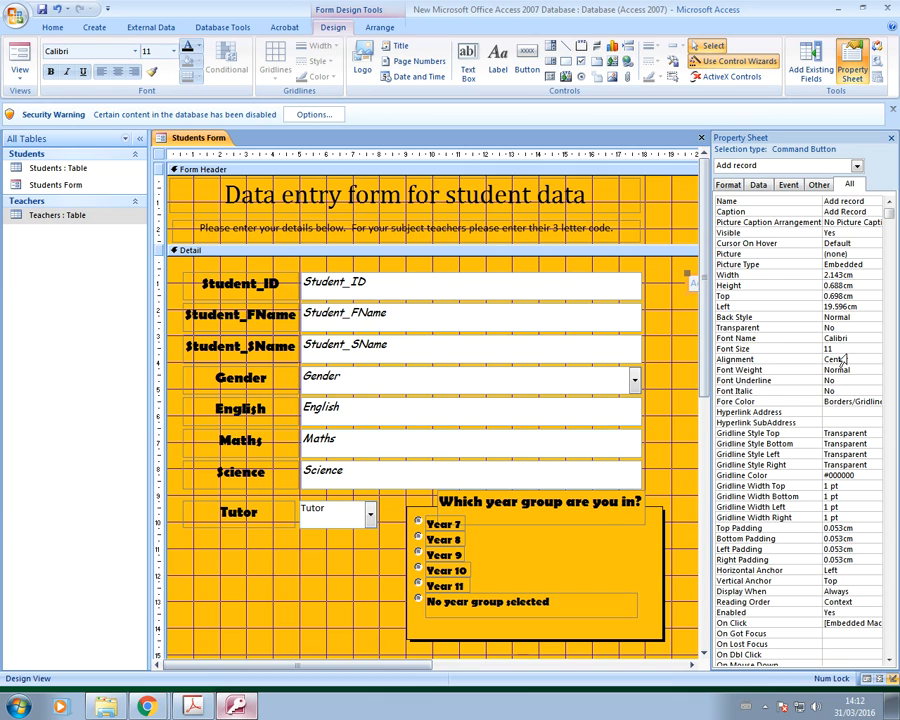
{"action": "left_click", "coordinate": [869, 399]}
{"action": "left_click", "coordinate": [864, 401]}
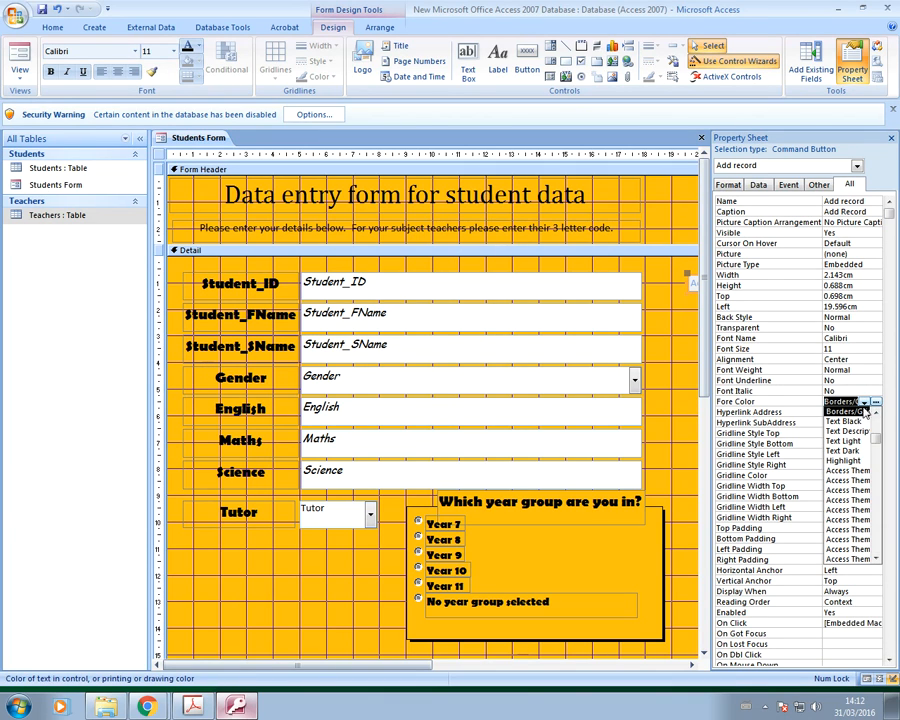
{"action": "left_click", "coordinate": [876, 401]}
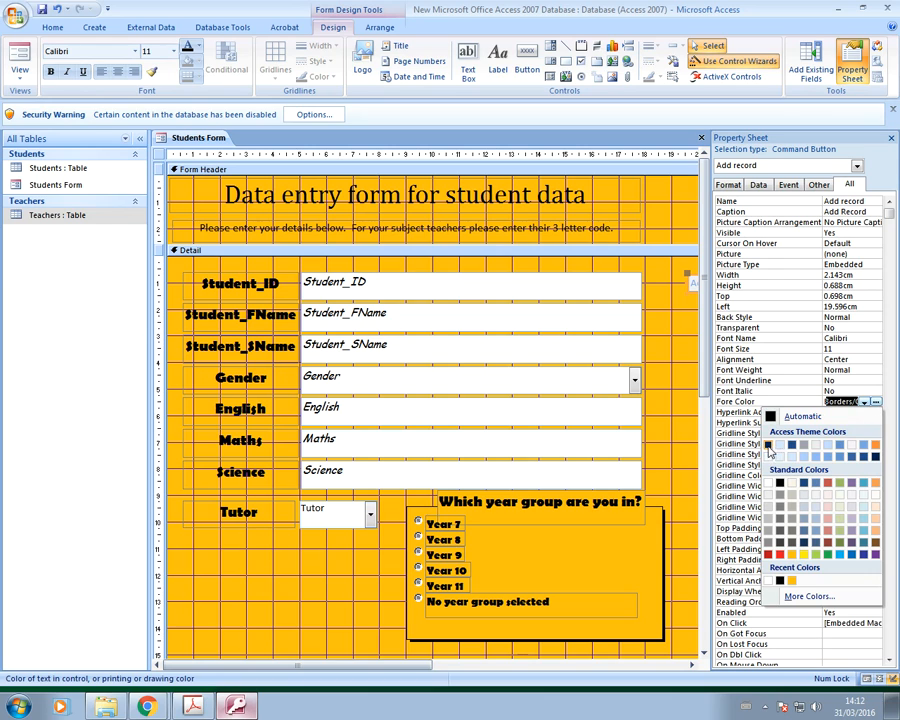
{"action": "left_click", "coordinate": [780, 582]}
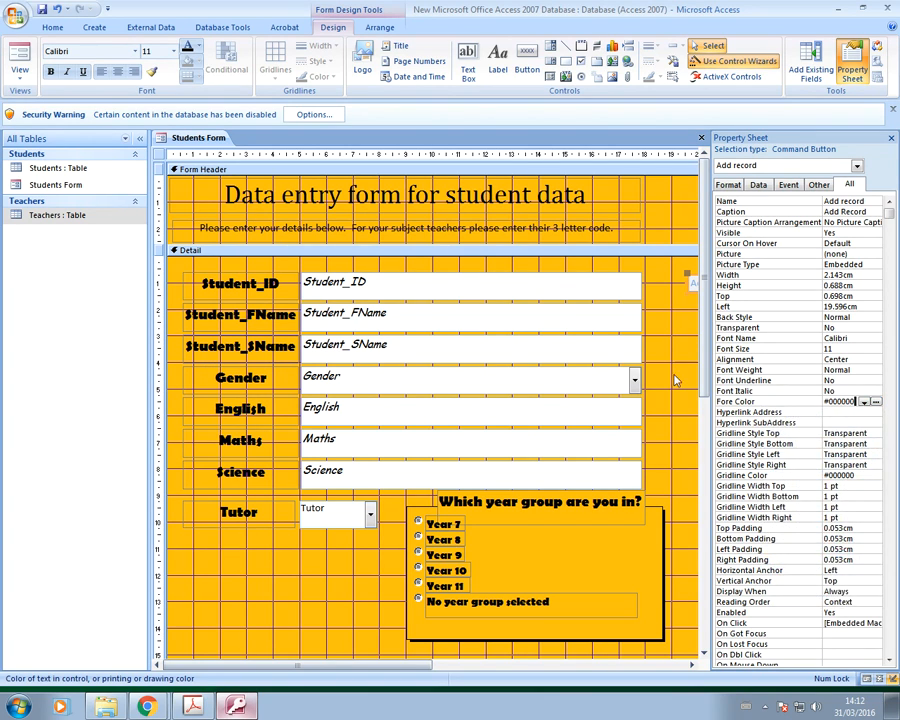
{"action": "left_click", "coordinate": [678, 379]}
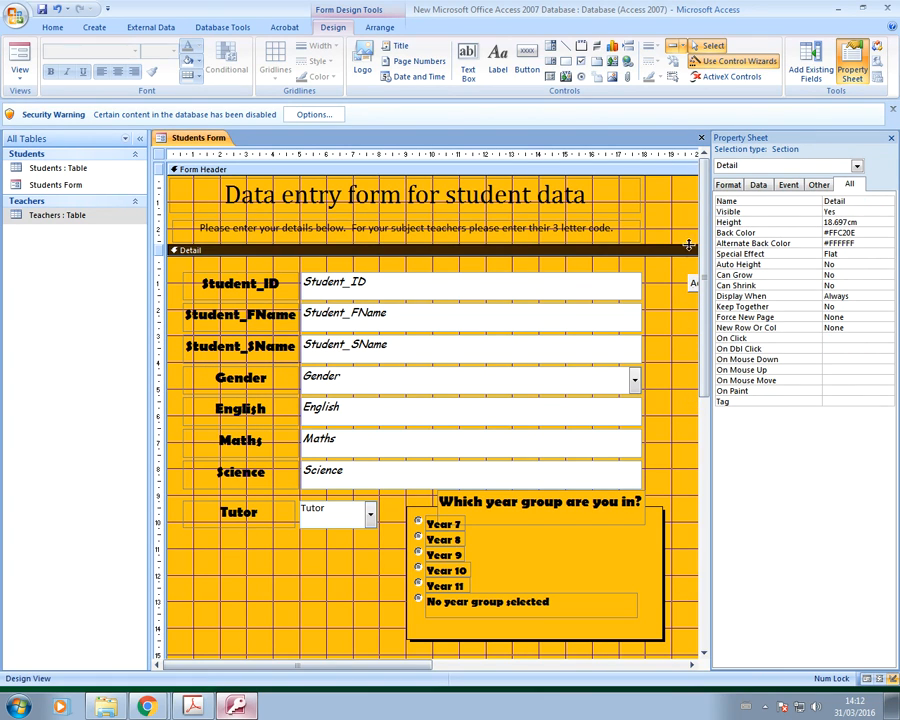
{"action": "left_click_drag", "start_coordinate": [402, 665], "coordinate": [536, 668]}
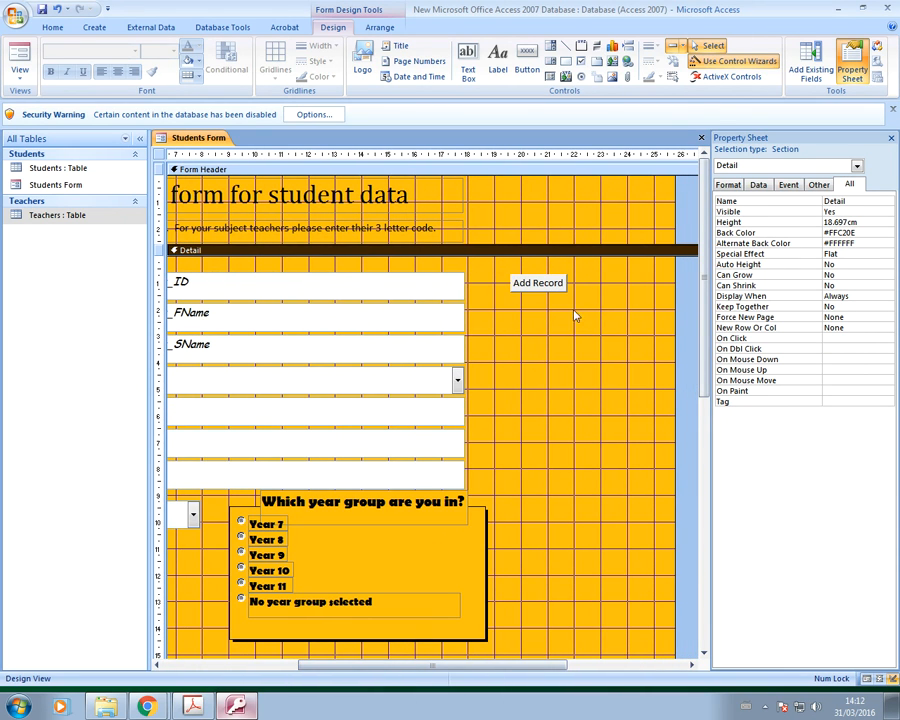
{"action": "left_click", "coordinate": [561, 283]}
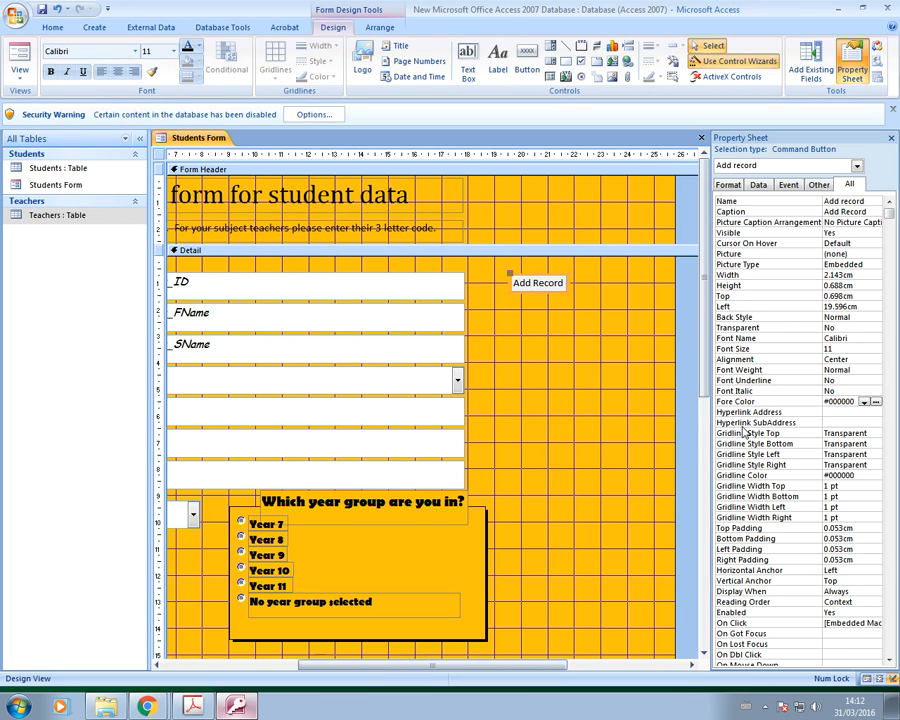
Try setting the Add Record button's Transparent property to Yes and restore it to No.
{"action": "left_click", "coordinate": [866, 330]}
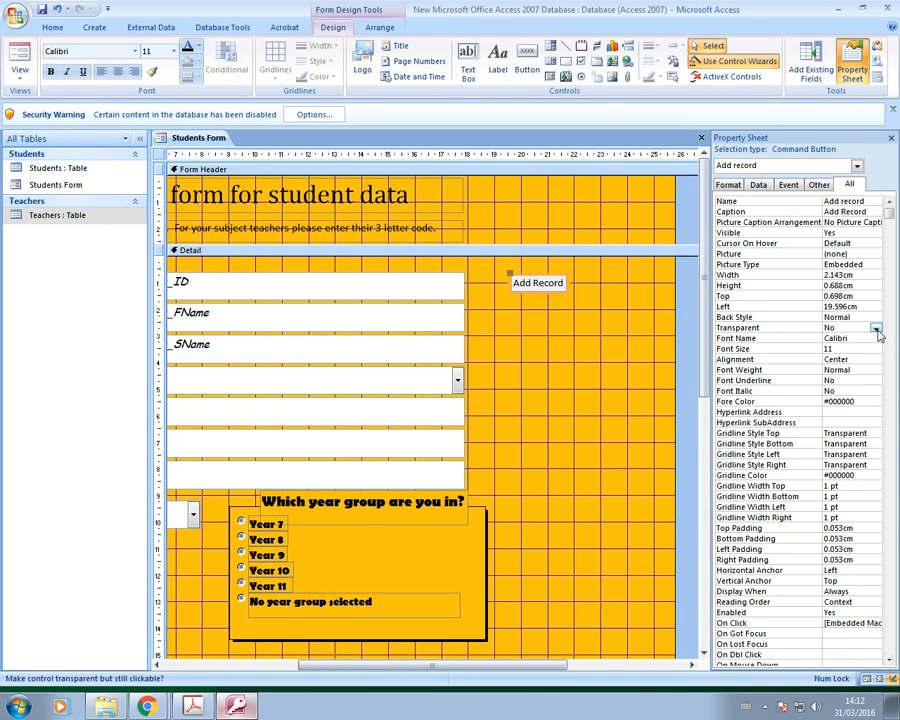
{"action": "left_click", "coordinate": [876, 329]}
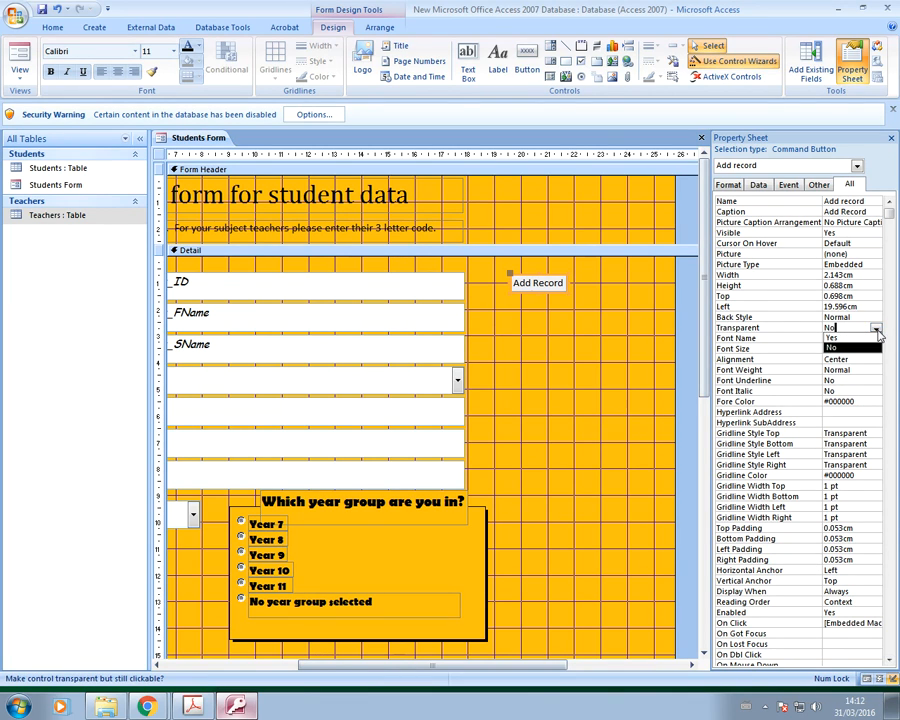
{"action": "left_click", "coordinate": [835, 338]}
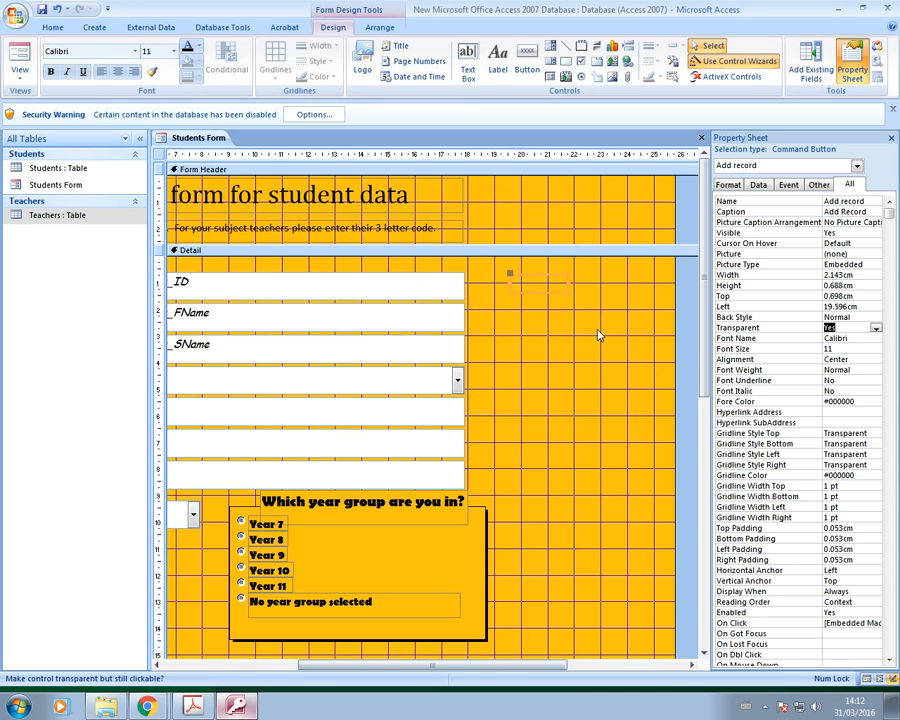
{"action": "left_click", "coordinate": [876, 328]}
{"action": "left_click", "coordinate": [865, 349]}
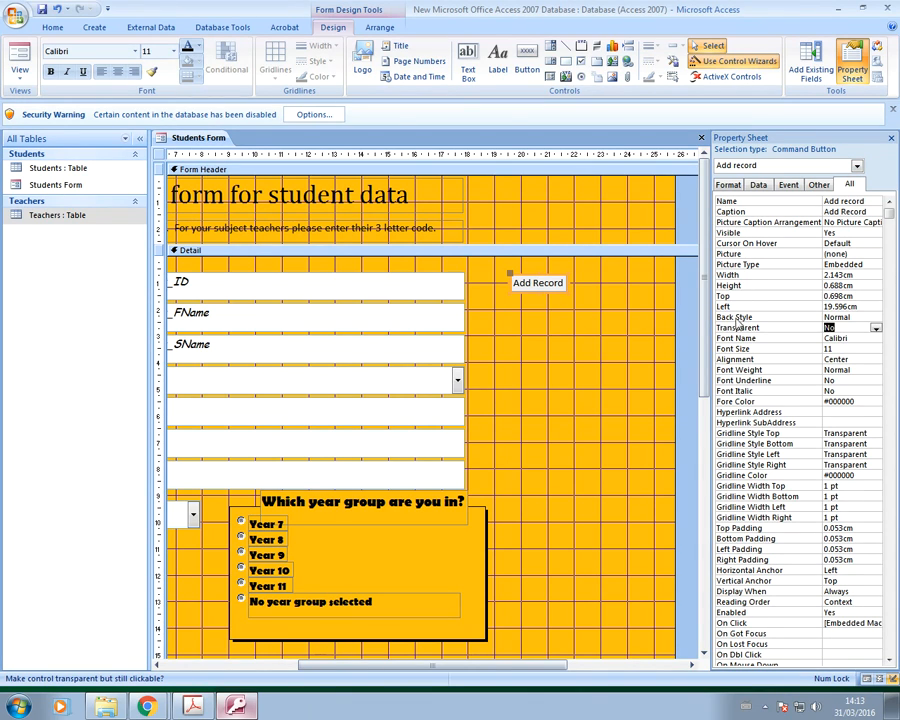
Set the Add Record button's Back Style to Transparent.
{"action": "left_click", "coordinate": [855, 316]}
{"action": "left_click", "coordinate": [876, 317]}
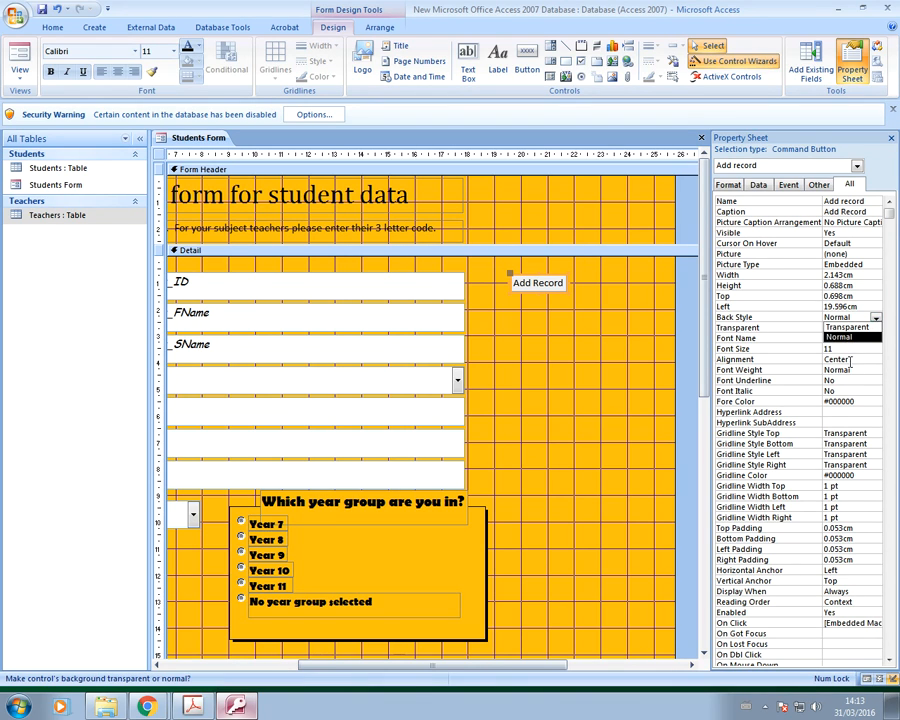
{"action": "left_click", "coordinate": [845, 328]}
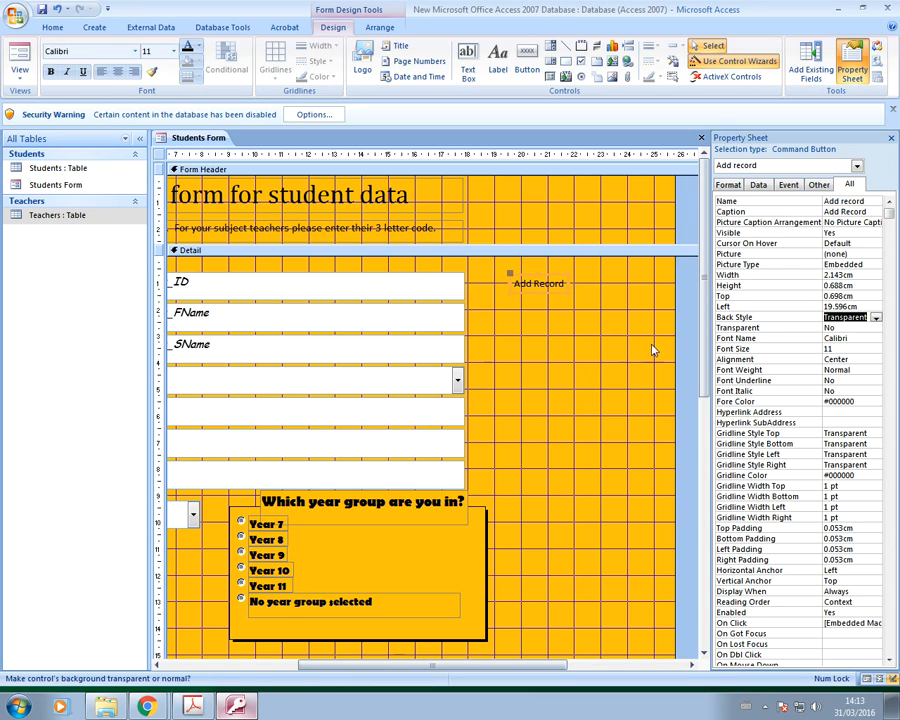
Set the Add Record button's font to Berlin Sans FB at size 12.
{"action": "left_click", "coordinate": [862, 338]}
{"action": "left_click", "coordinate": [877, 341]}
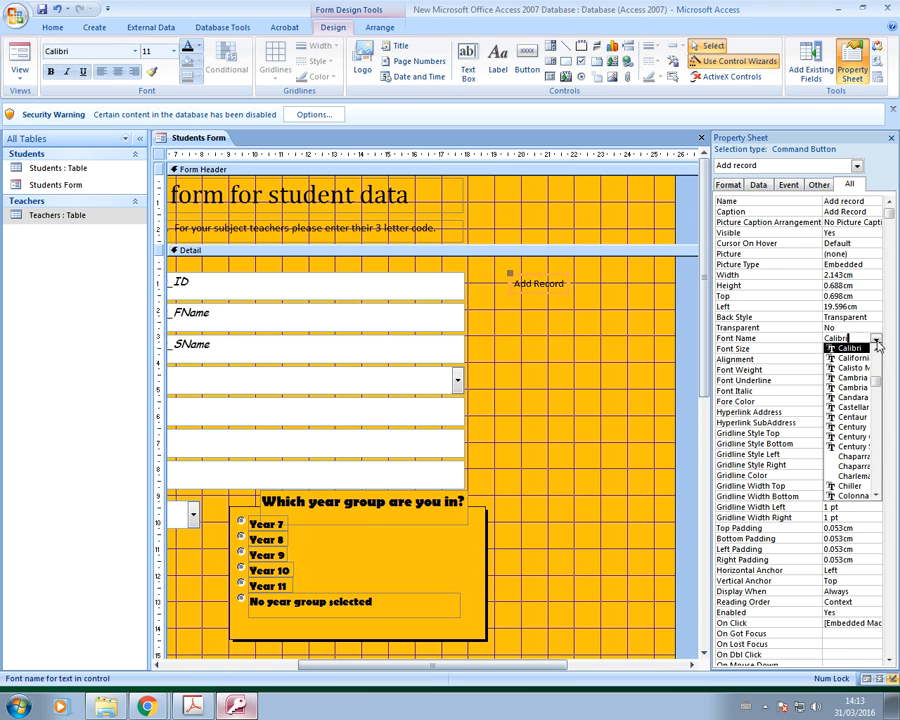
{"action": "left_click_drag", "start_coordinate": [878, 388], "coordinate": [878, 373]}
{"action": "left_click", "coordinate": [869, 397]}
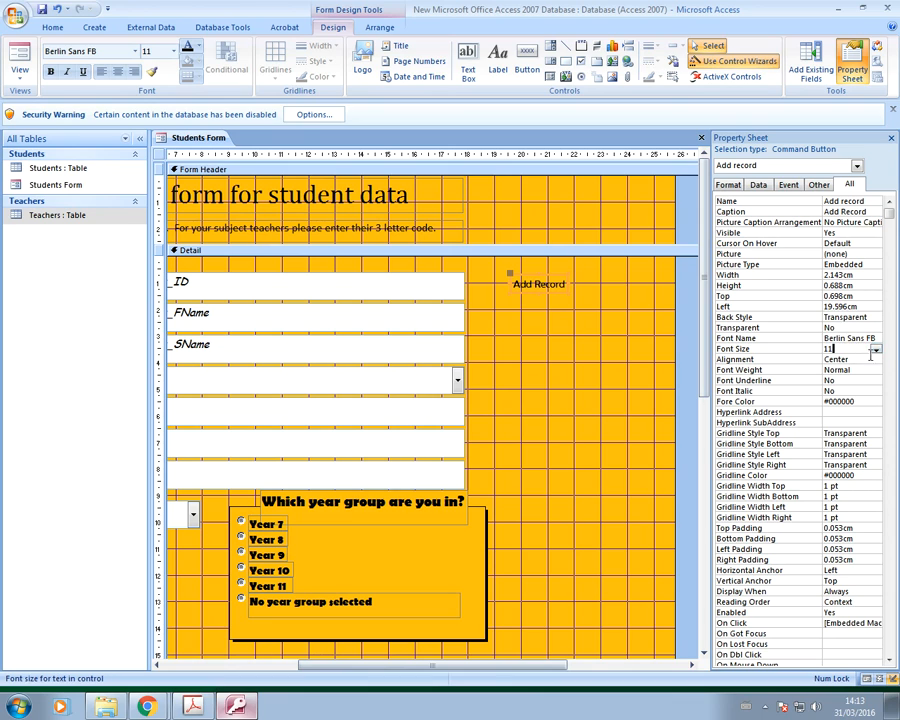
{"action": "left_click", "coordinate": [876, 349]}
{"action": "left_click", "coordinate": [850, 409]}
{"action": "left_click", "coordinate": [877, 350]}
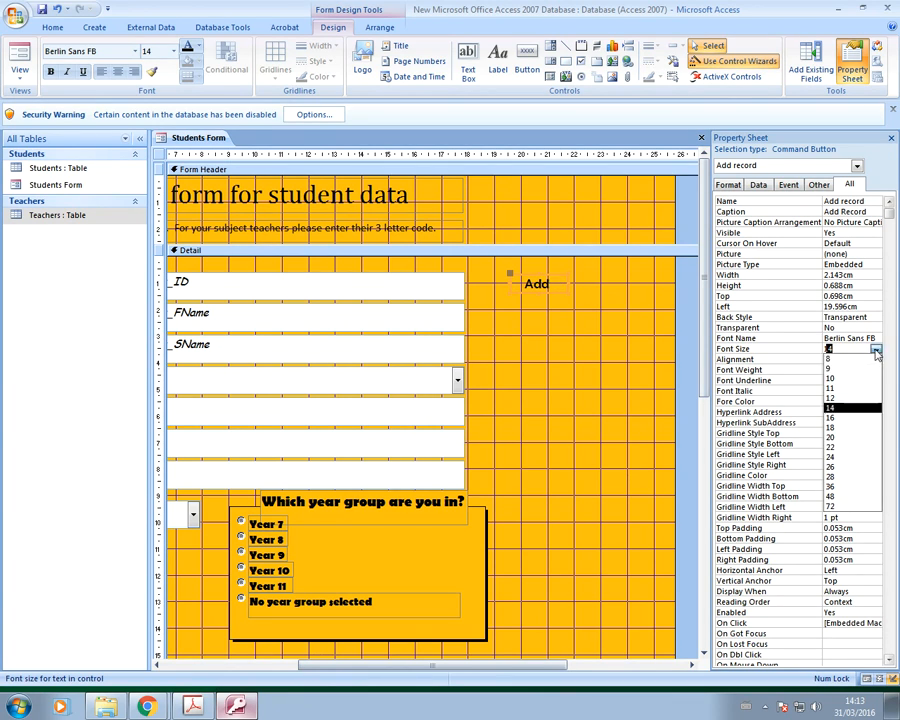
{"action": "left_click", "coordinate": [853, 398]}
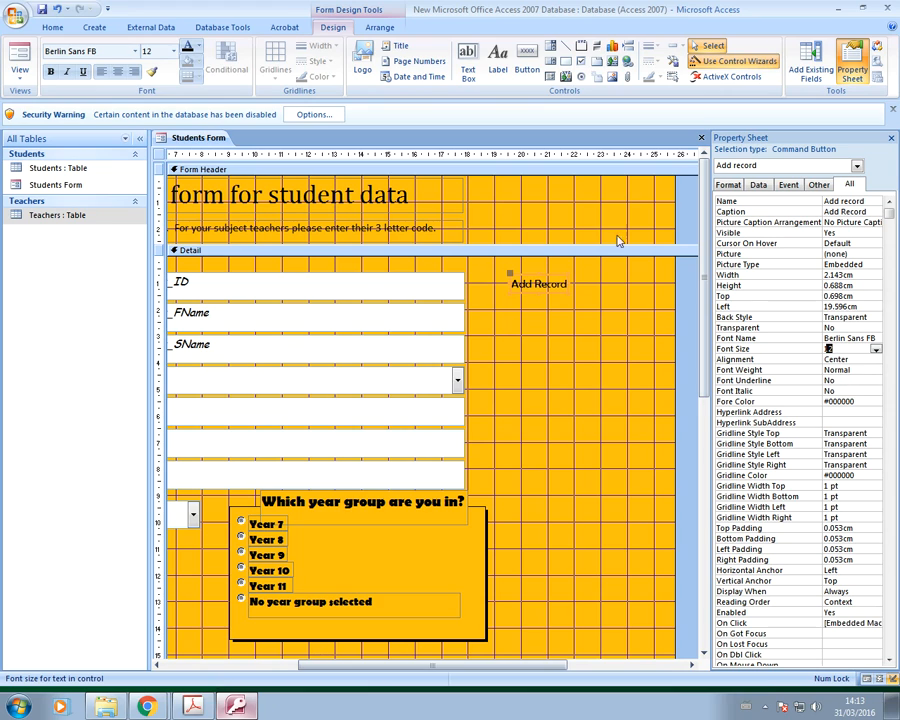
Try white (#FFFFFF) as the Add Record button's Fore Color.
{"action": "left_click", "coordinate": [876, 402]}
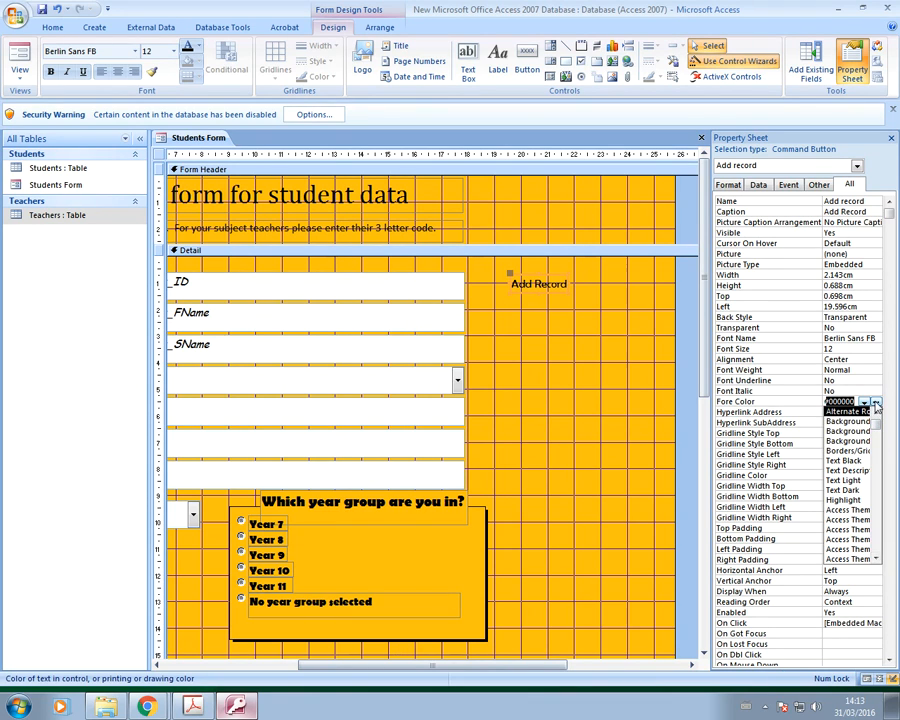
{"action": "left_click", "coordinate": [876, 402]}
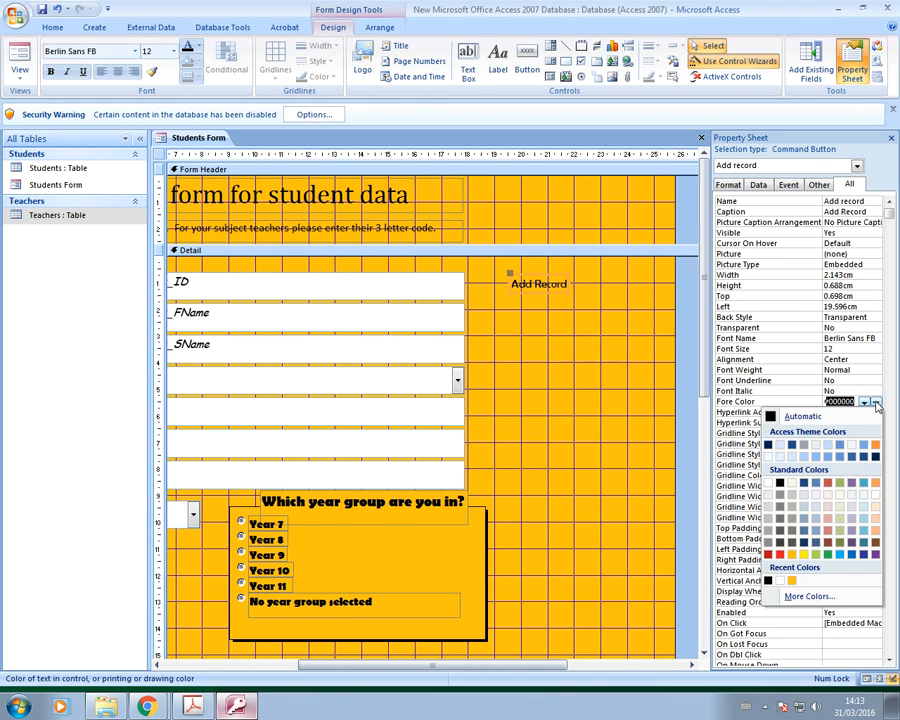
{"action": "left_click", "coordinate": [782, 584]}
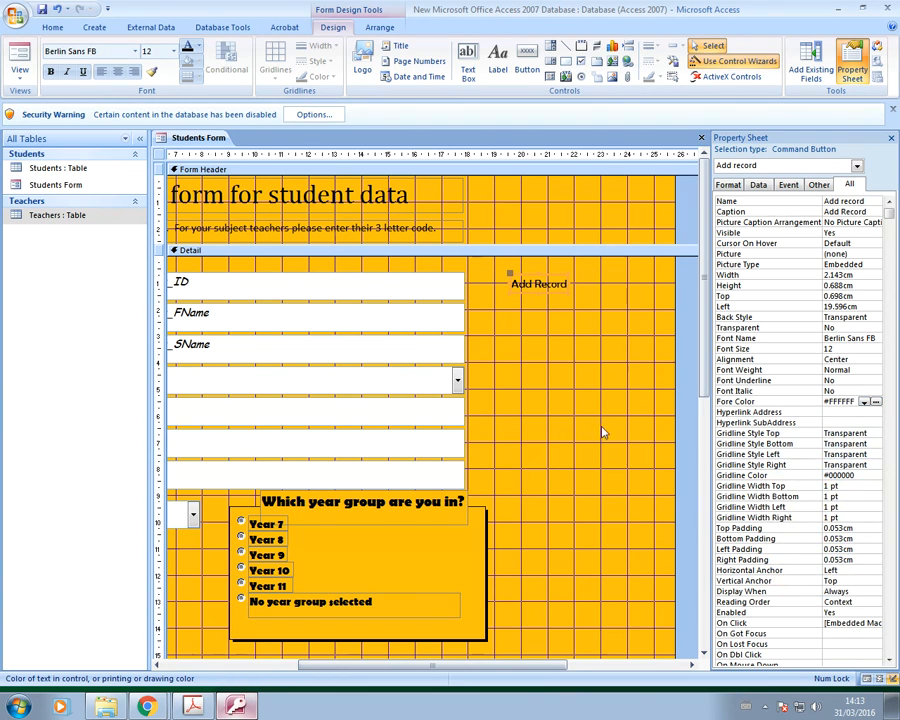
{"action": "left_click", "coordinate": [571, 365]}
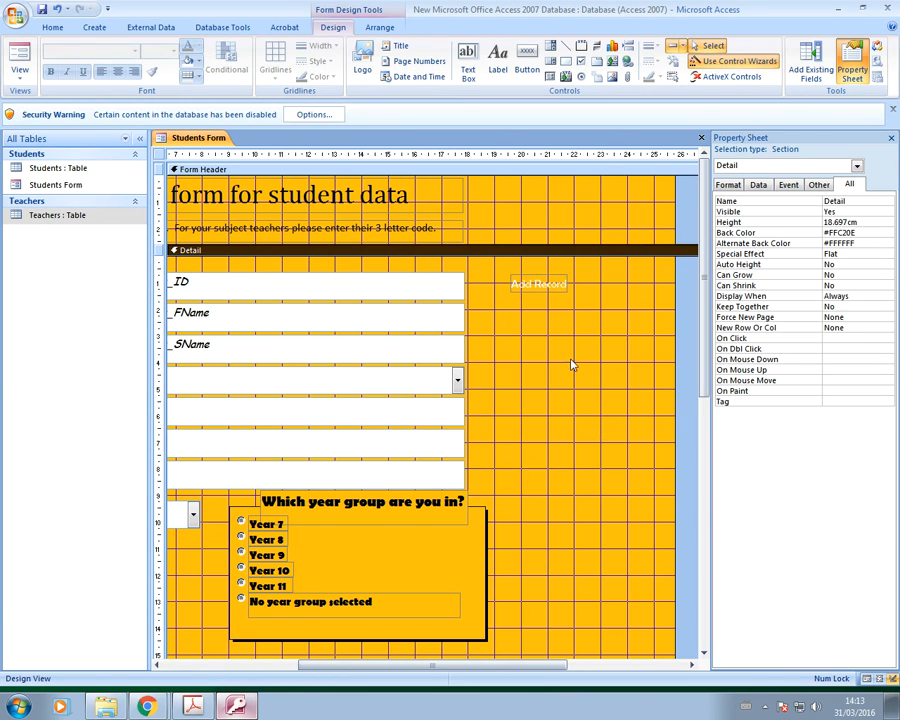
Enlarge the Add Record button to about 3.28 cm wide and 1.11 cm high.
{"action": "left_click", "coordinate": [545, 285]}
{"action": "left_click_drag", "start_coordinate": [586, 294], "coordinate": [602, 307]}
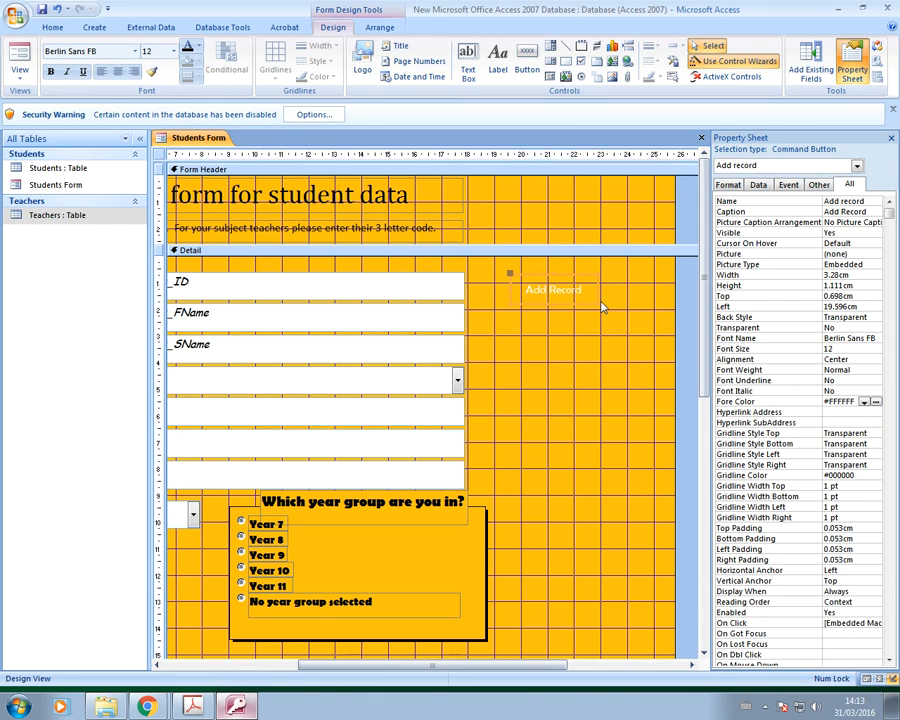
{"action": "left_click", "coordinate": [598, 357]}
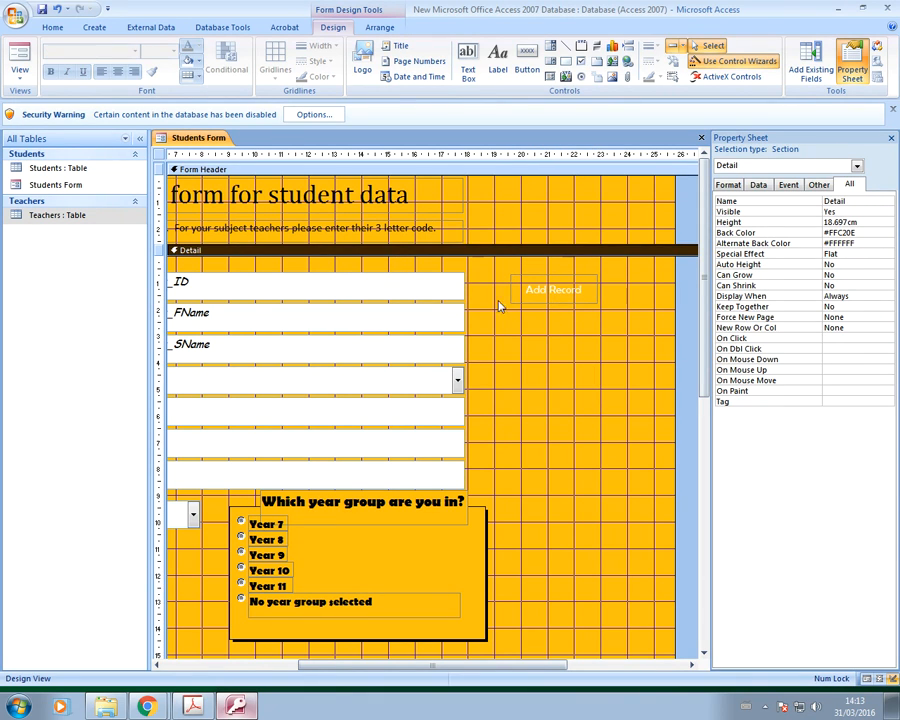
Set the Add Record button's Back Style to Normal.
{"action": "left_click", "coordinate": [546, 297]}
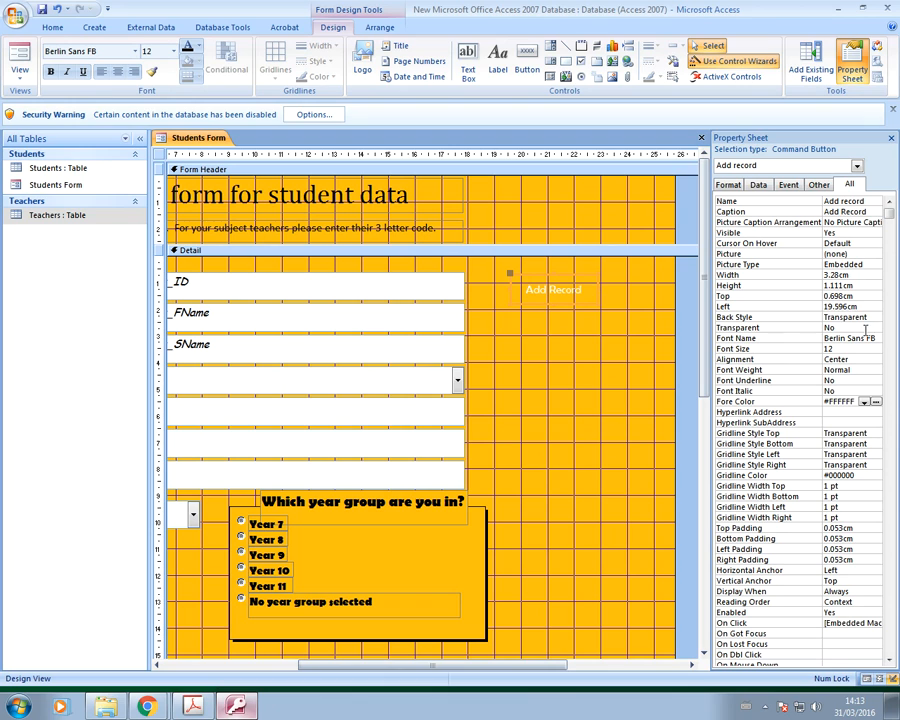
{"action": "left_click", "coordinate": [866, 317]}
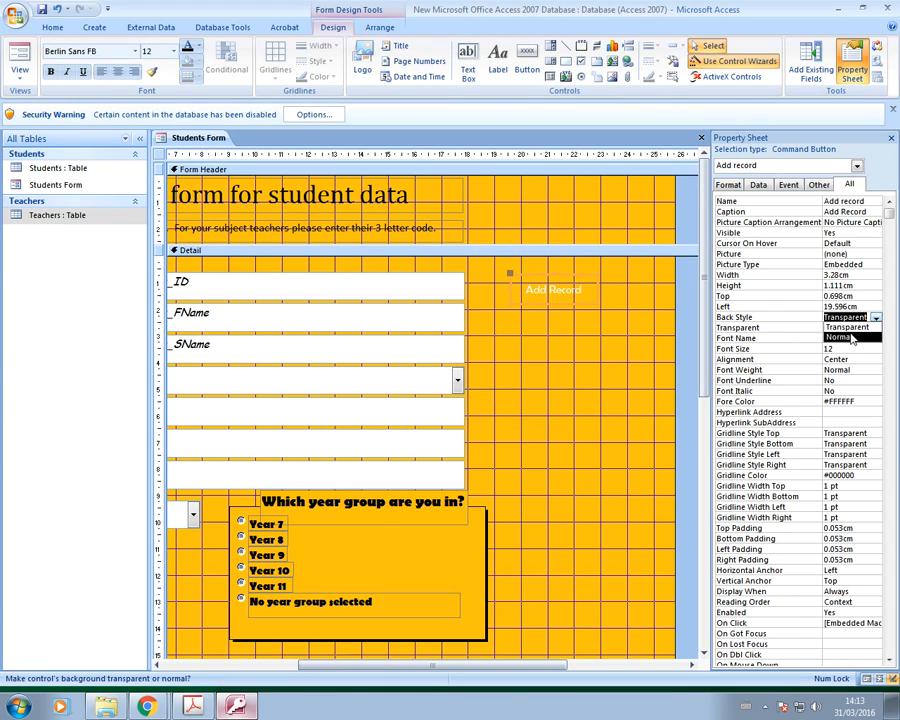
{"action": "left_click", "coordinate": [836, 332]}
{"action": "left_click", "coordinate": [518, 354]}
Set the Add Record button's Fore Color to black (#000000).
{"action": "left_click", "coordinate": [546, 294]}
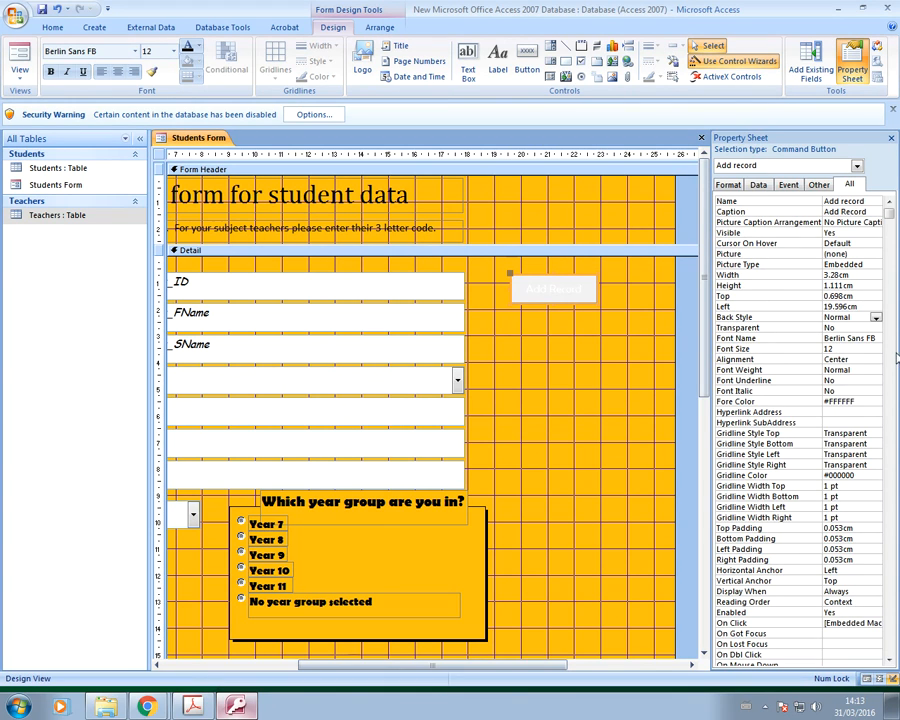
{"action": "left_click", "coordinate": [867, 401]}
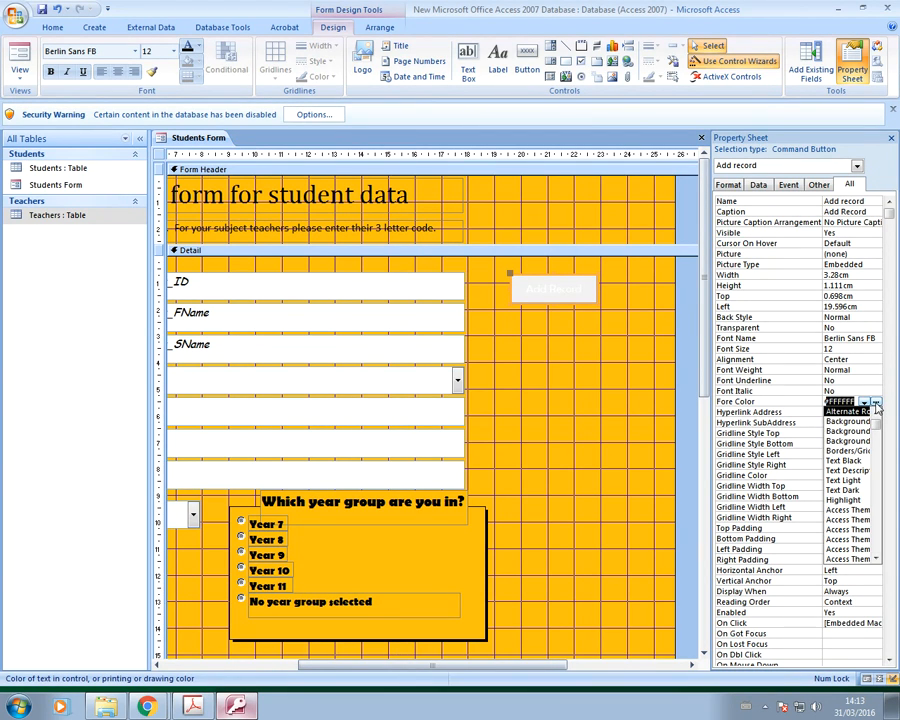
{"action": "left_click", "coordinate": [850, 440]}
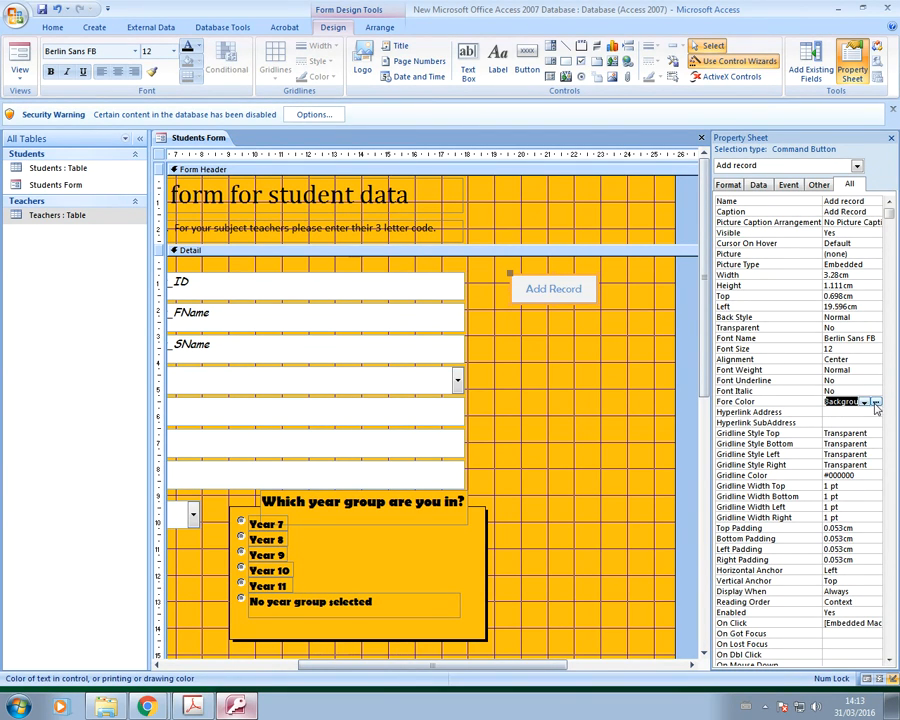
{"action": "left_click", "coordinate": [876, 401]}
{"action": "left_click", "coordinate": [780, 580]}
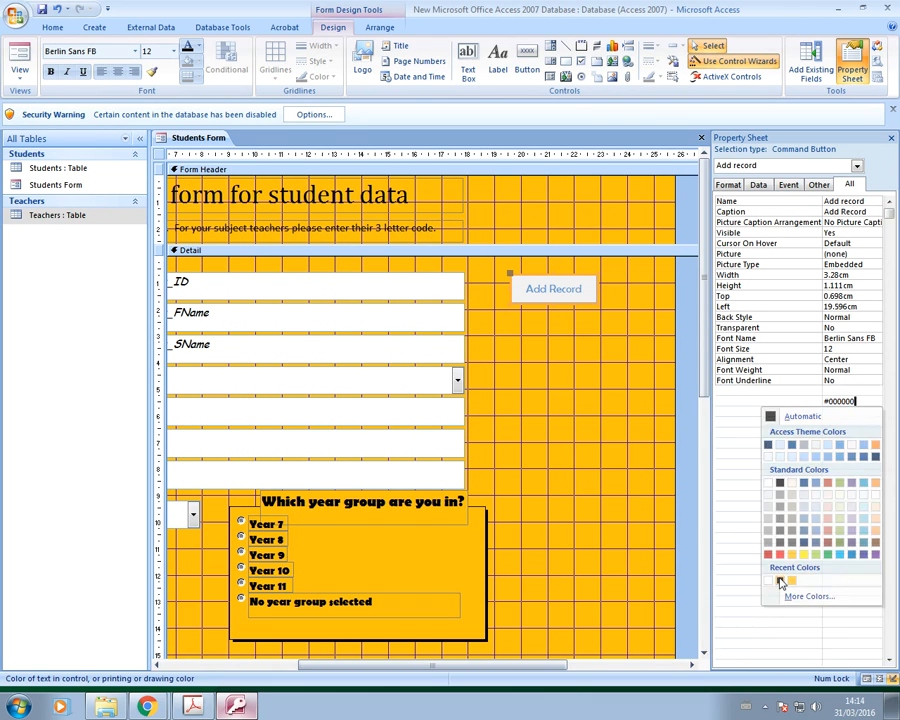
{"action": "left_click", "coordinate": [512, 249]}
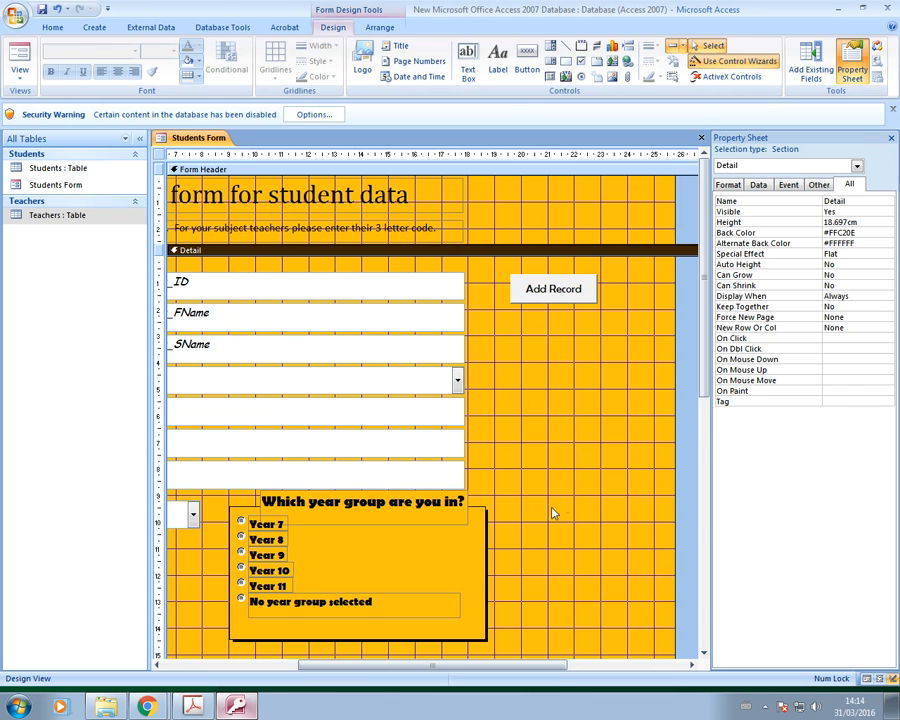
Show the Students Form in Form View and test the Add Record button by starting a new blank record.
{"action": "left_click", "coordinate": [12, 56]}
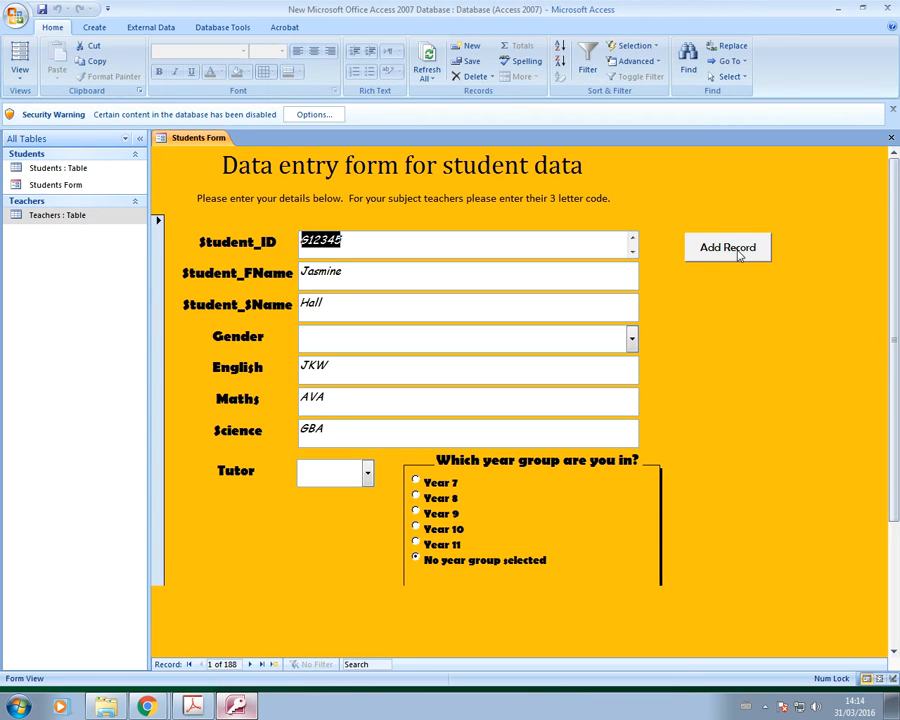
{"action": "left_click", "coordinate": [739, 253]}
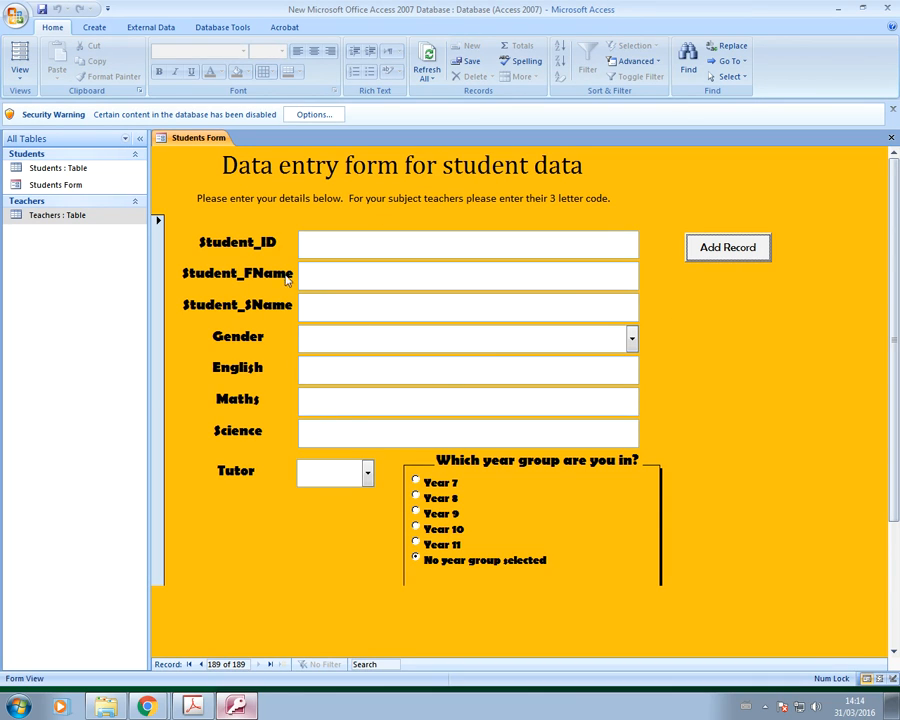